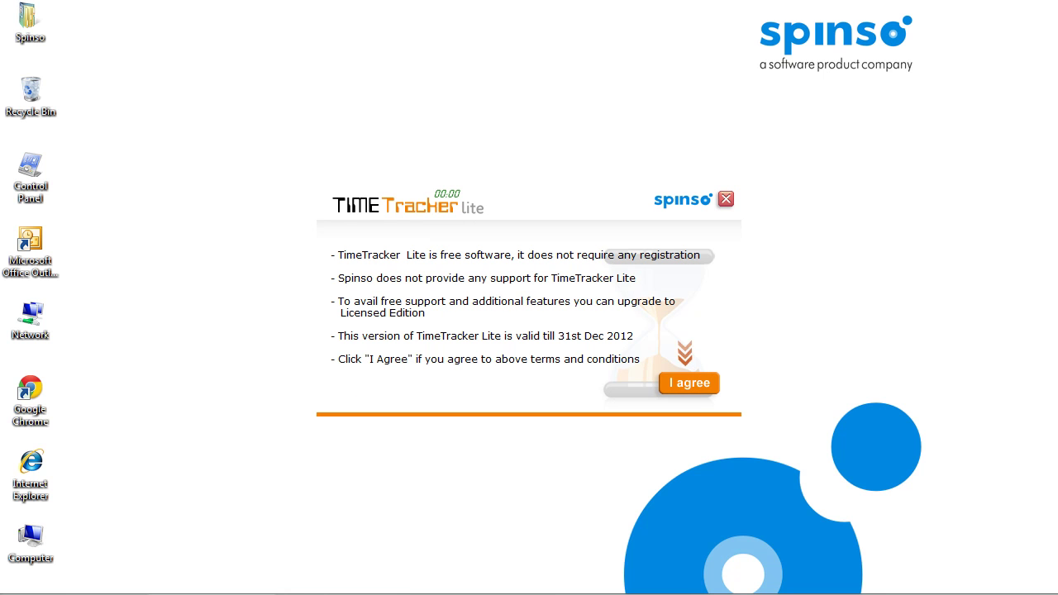
# Step: Accept the licence terms and complete the startup wizard with projects Crayons Advertising, Four Square constructions and Creative Design Pvt Ltd on separate lines
pyautogui.press('Return')
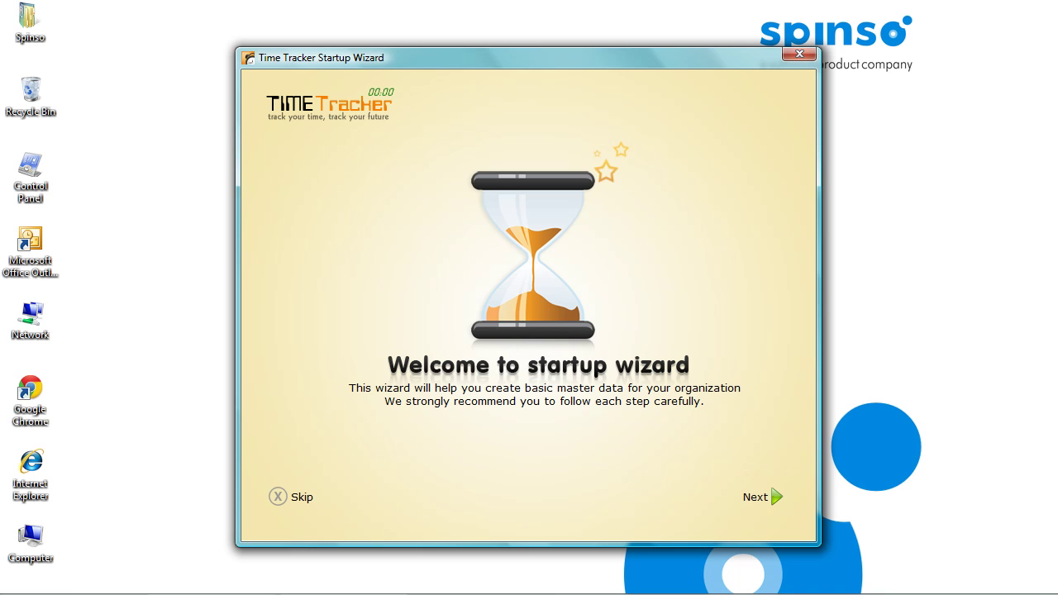
pyautogui.click(775, 497)
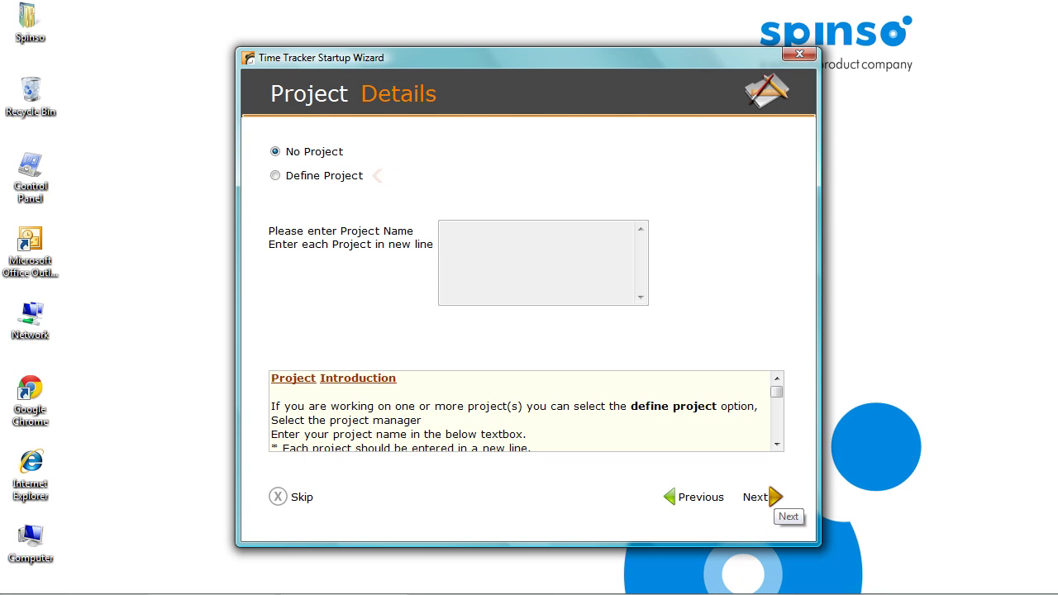
pyautogui.click(275, 175)
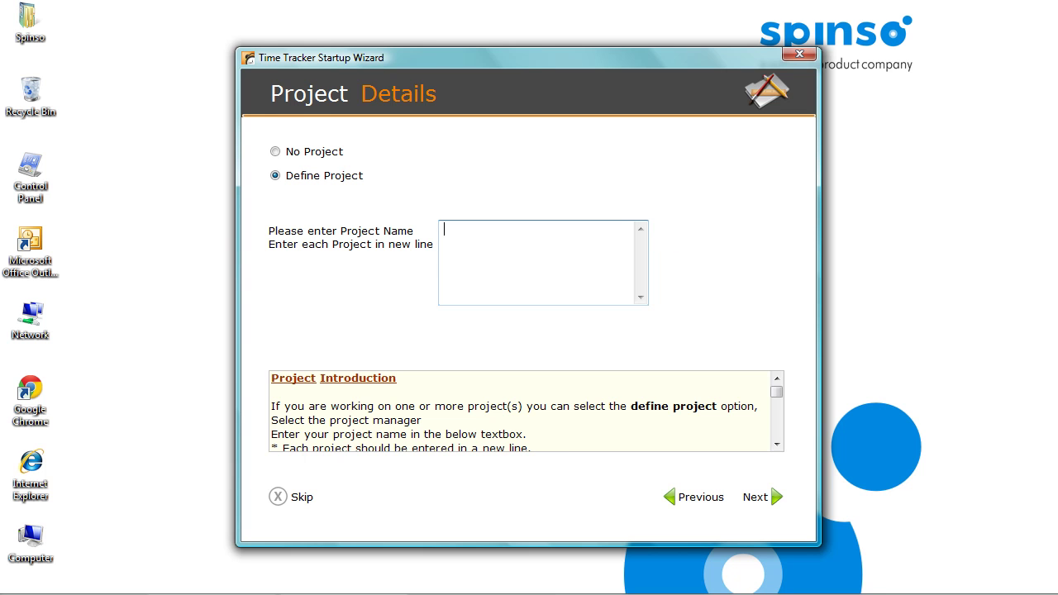
pyautogui.write('Crayons Advertising')
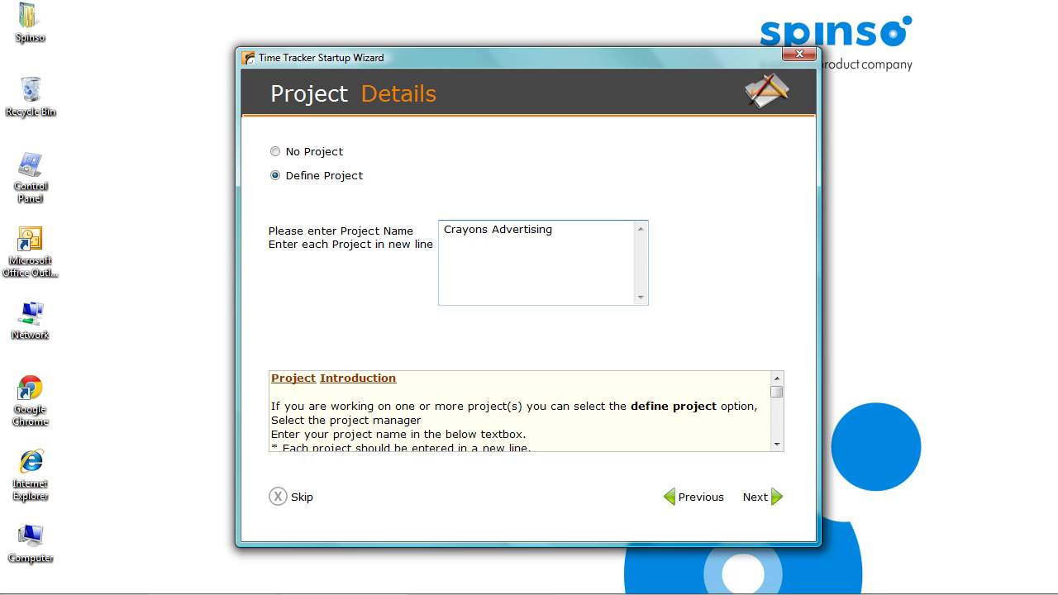
pyautogui.write('Four Square constructions Creative Design Pvt Ltd')
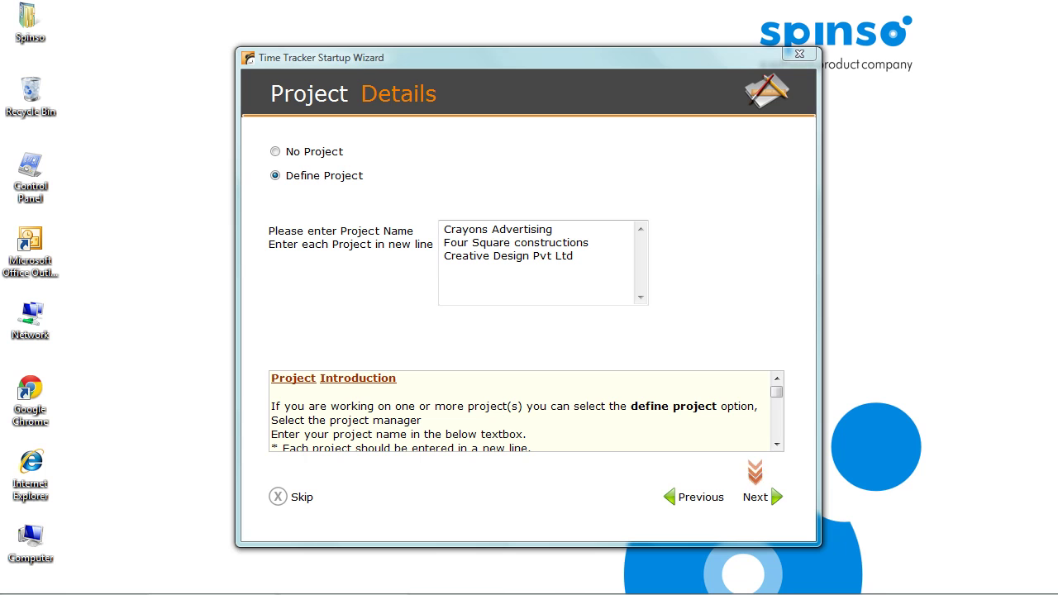
pyautogui.click(759, 497)
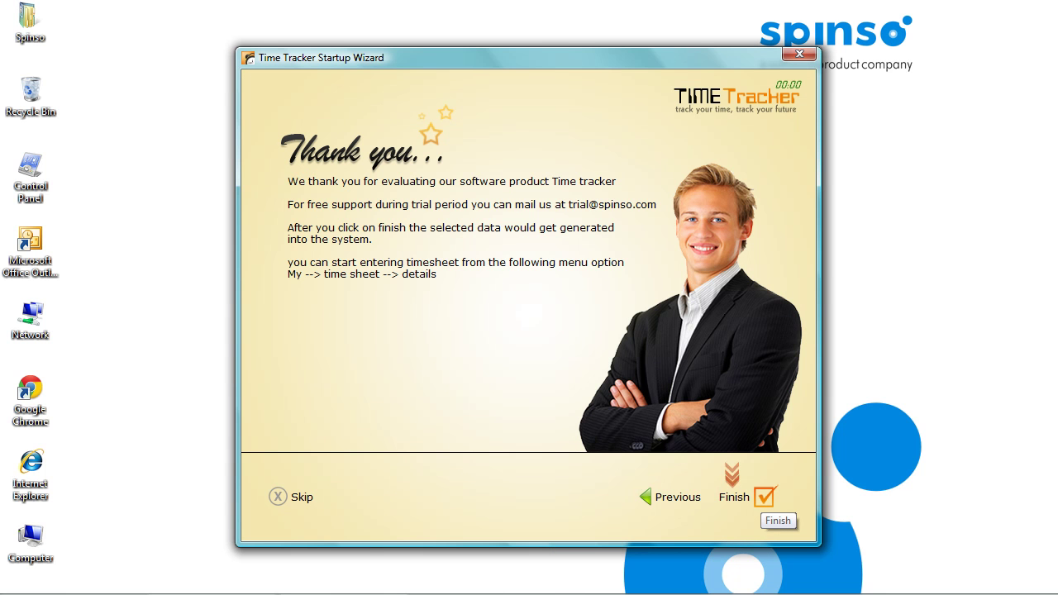
pyautogui.click(761, 497)
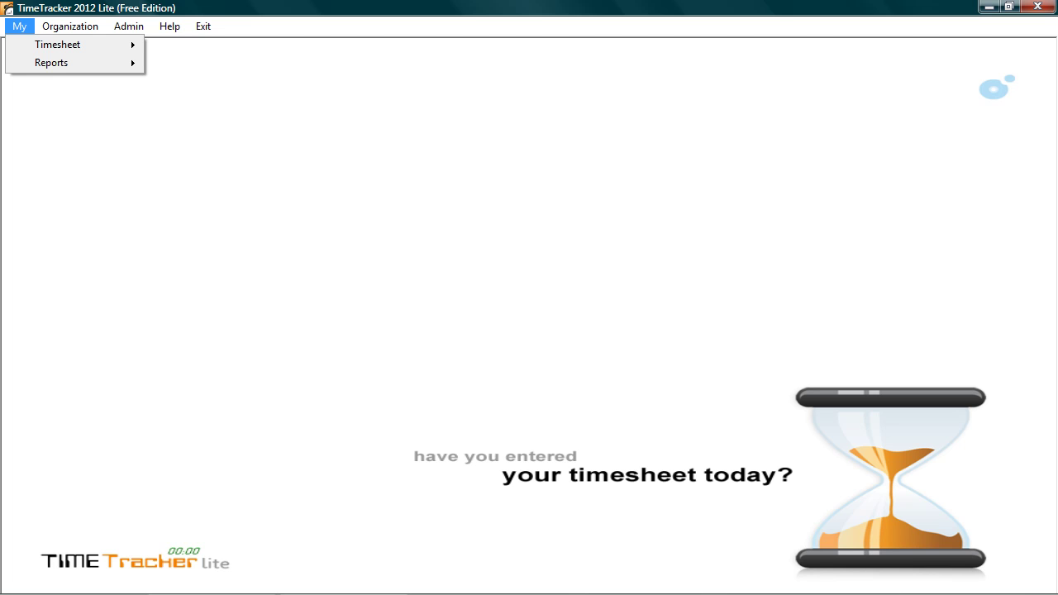
# Step: Add a 10:00–12:30 entry to the 22 Jun 2012 timesheet details for Crayons Advertising, described as "Meeting For project Finalization"
pyautogui.moveTo(57, 45)
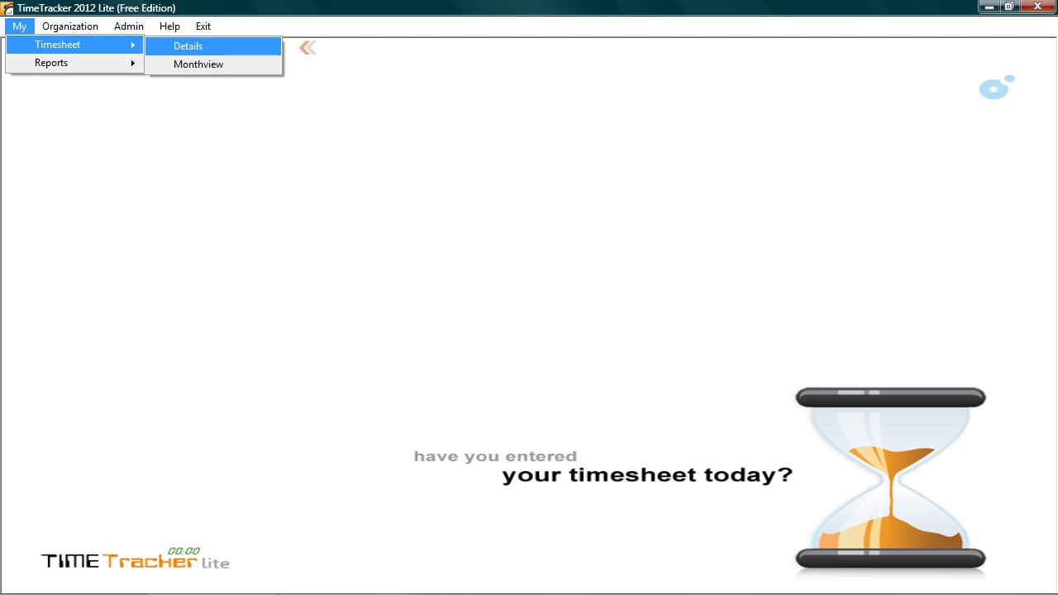
pyautogui.click(188, 45)
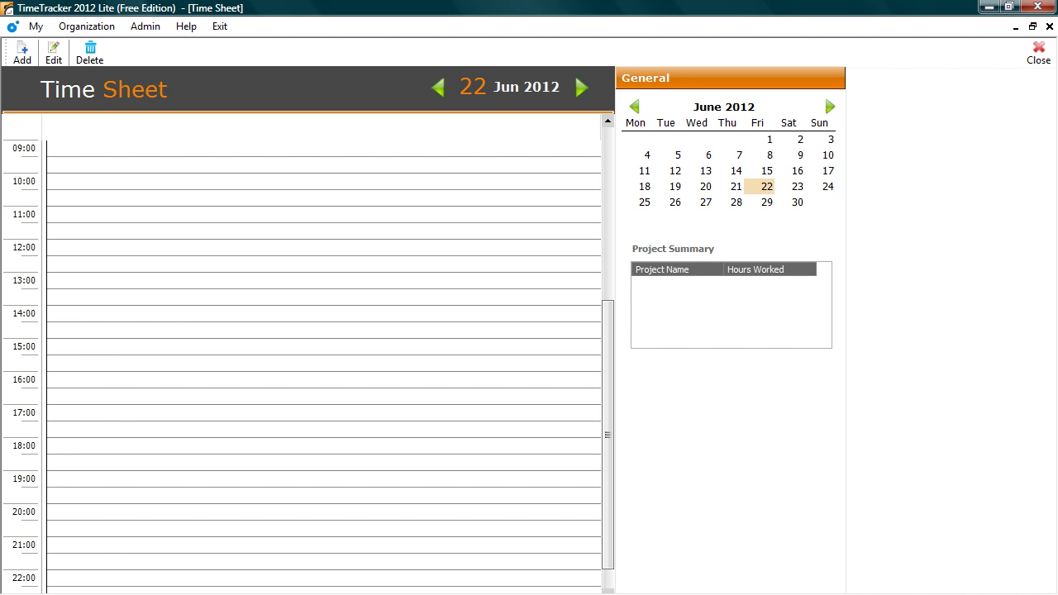
pyautogui.moveTo(117, 181); pyautogui.dragTo(117, 248)
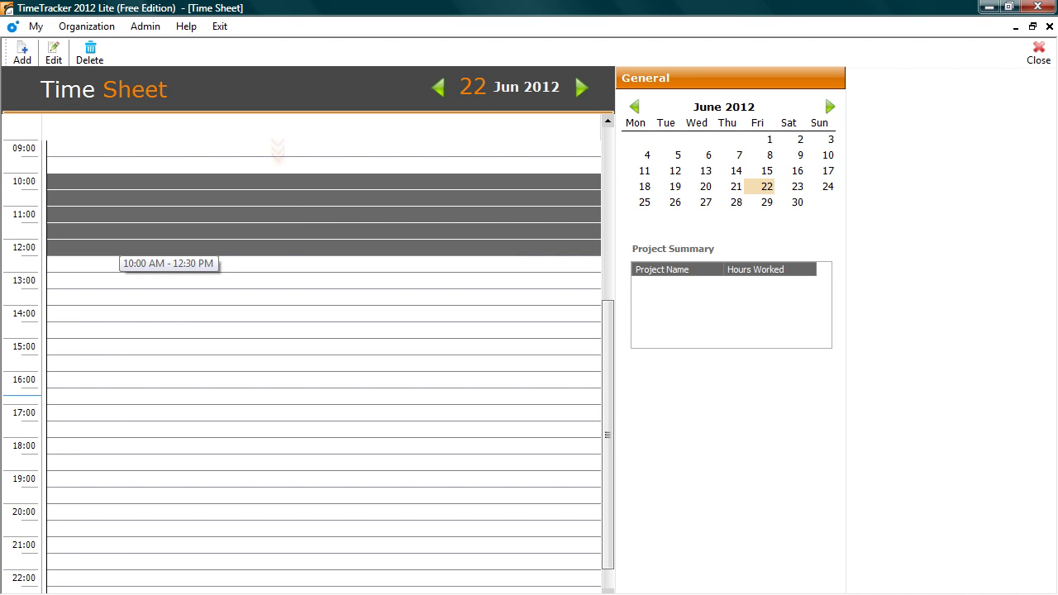
pyautogui.rightClick(155, 202)
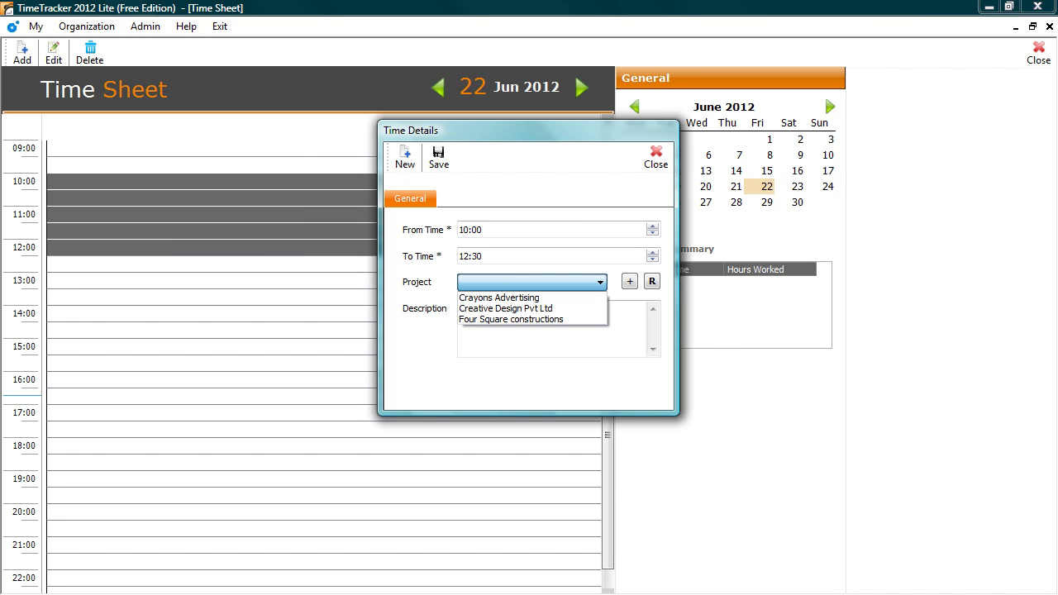
pyautogui.press('Down')
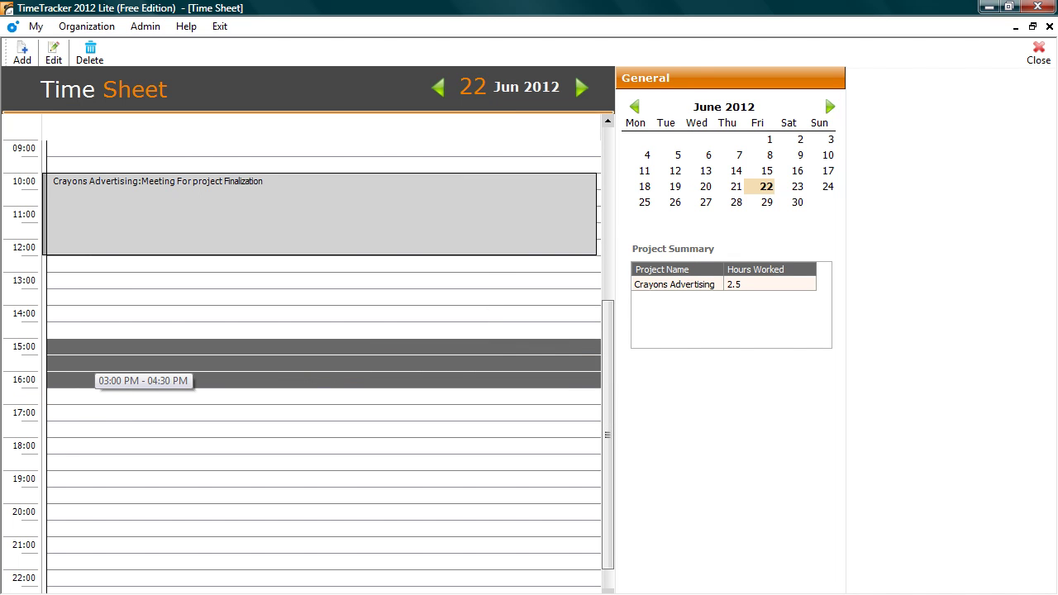
# Step: Add and save a 15:00–16:45 timesheet entry for Four Square constructions, described as "Website changes for new product"
pyautogui.rightClick(179, 378)
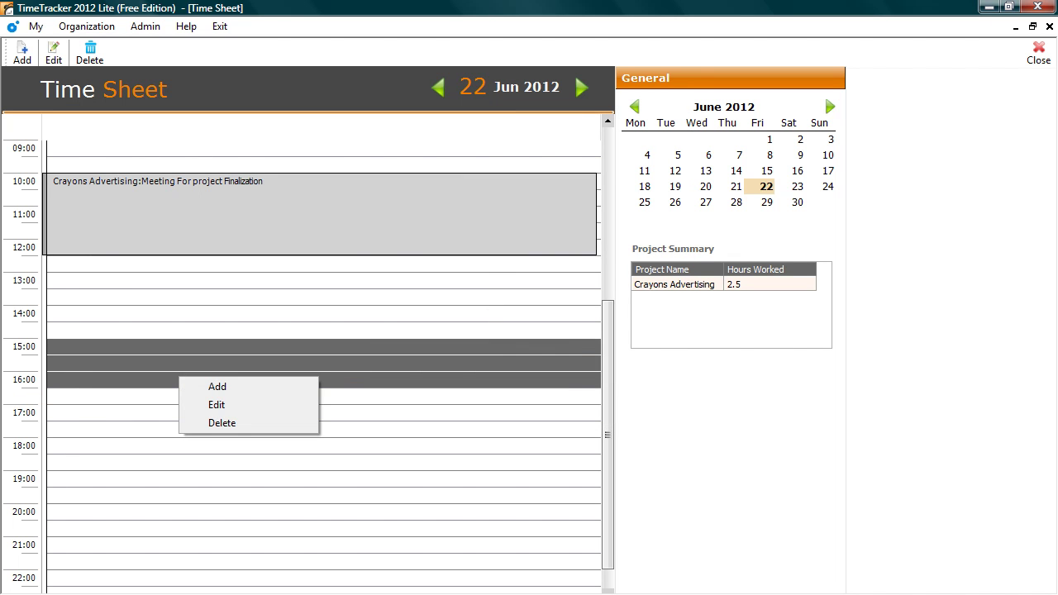
pyautogui.click(216, 386)
pyautogui.click(463, 256)
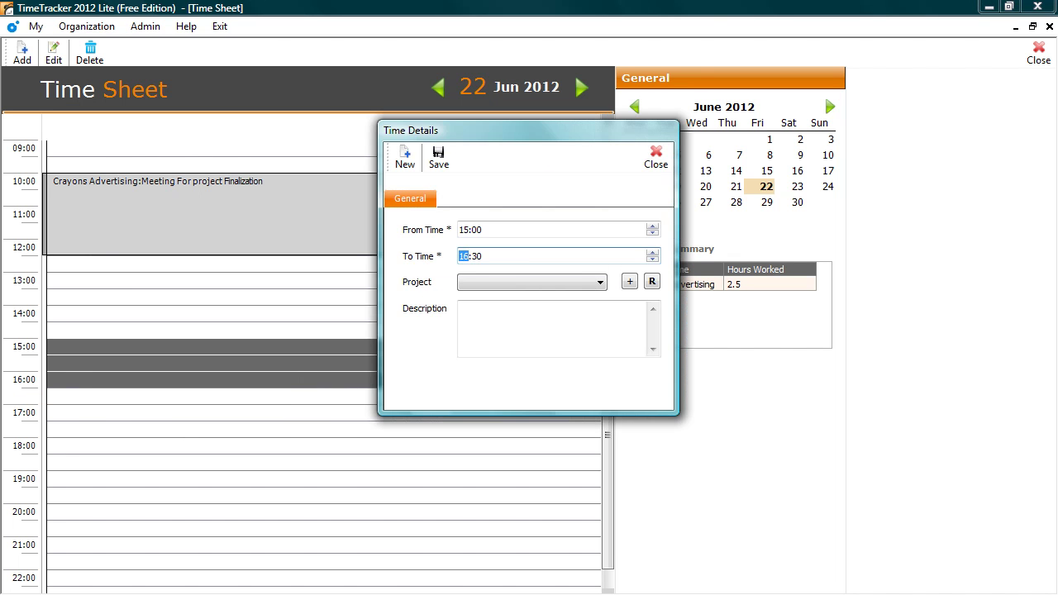
pyautogui.press('Right')
pyautogui.write('45')
pyautogui.click(531, 282)
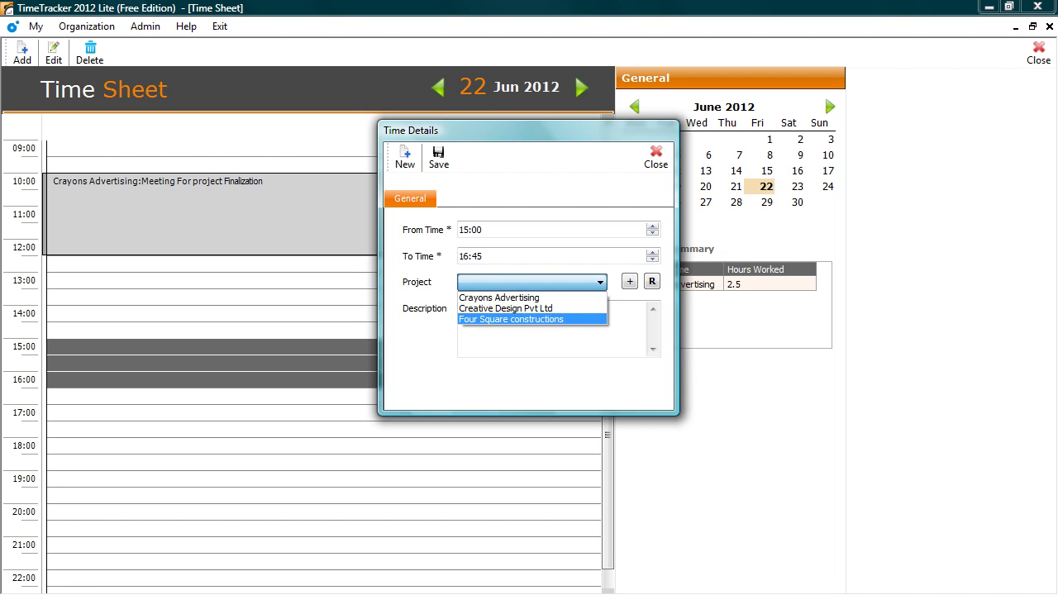
pyautogui.click(511, 319)
pyautogui.click(551, 328)
pyautogui.write('Website changes for new product')
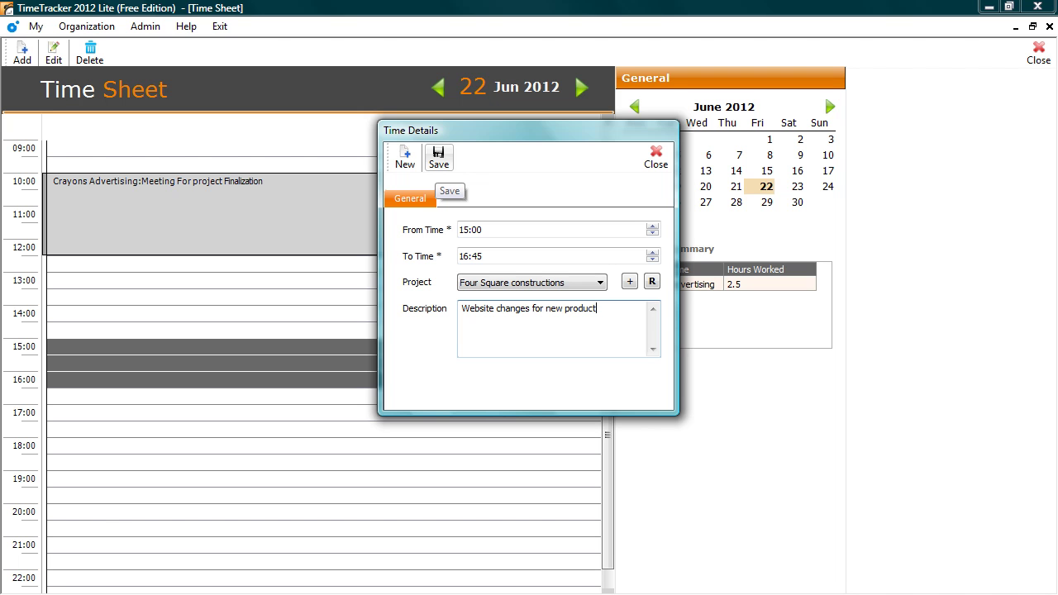
pyautogui.click(438, 155)
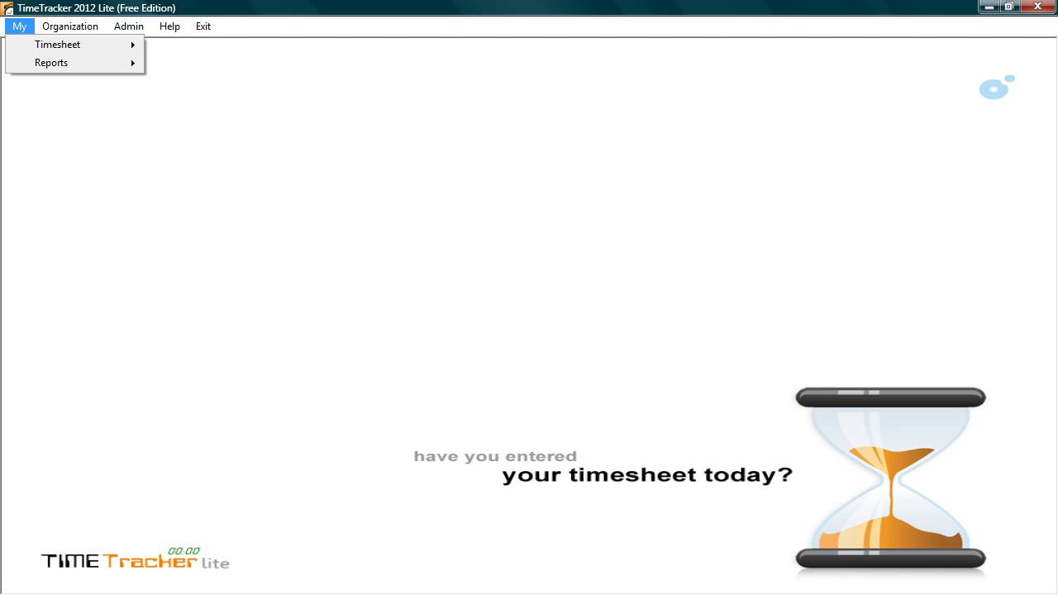
# Step: Open the personal timesheet reports and display the Timesheet (Time In-Out) report for the current month
pyautogui.moveTo(57, 44)
pyautogui.moveTo(51, 63)
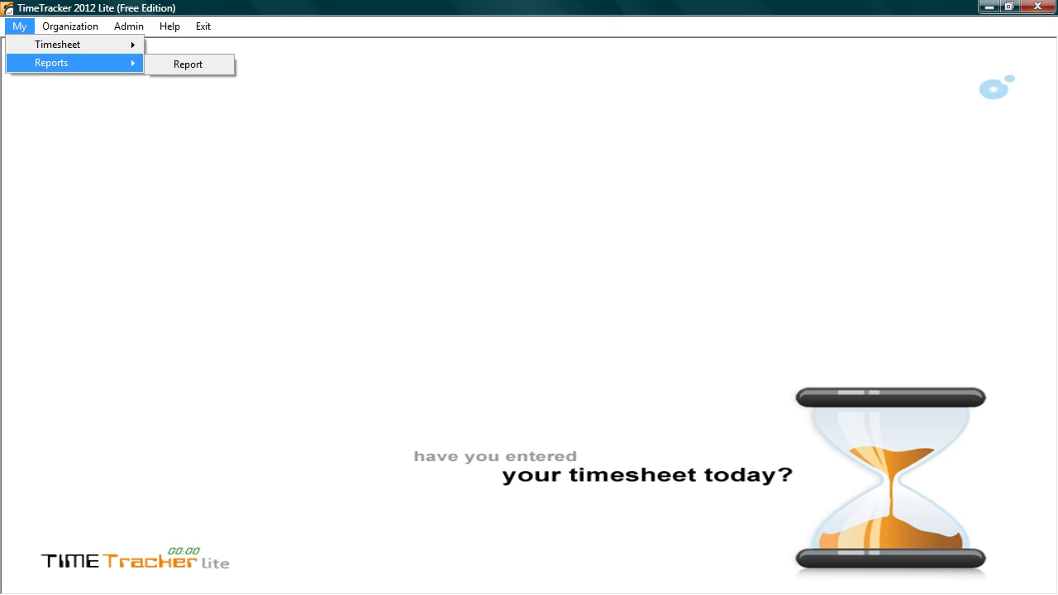
pyautogui.press('Return')
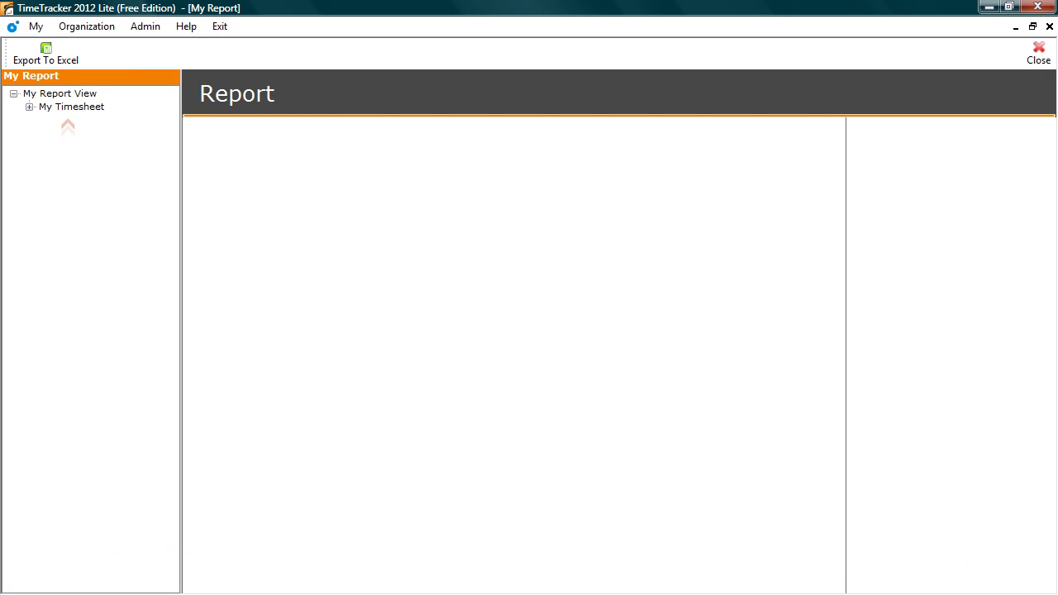
pyautogui.press('Right')
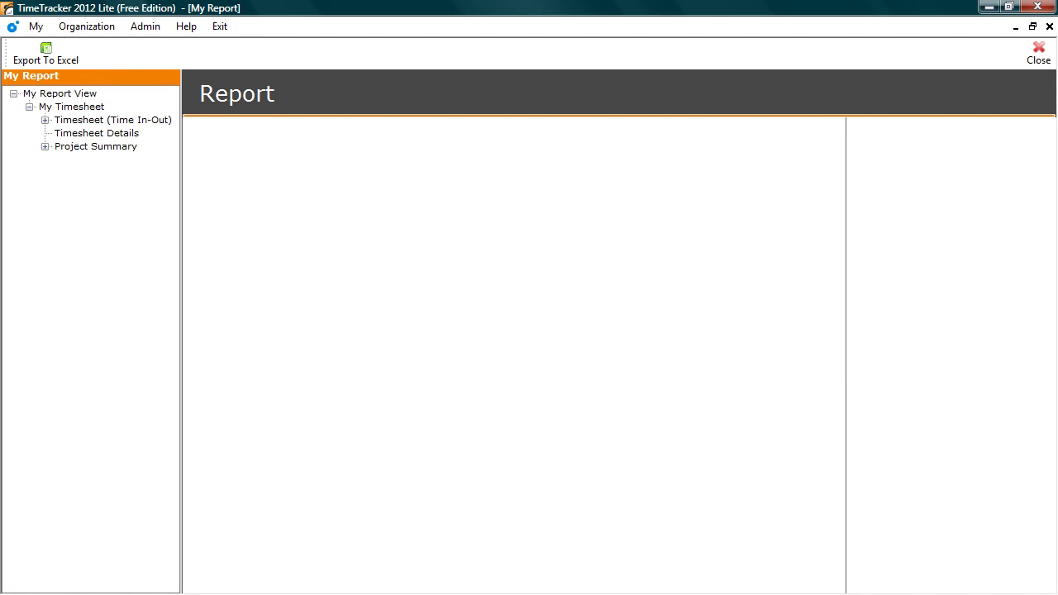
pyautogui.click(45, 119)
pyautogui.click(105, 133)
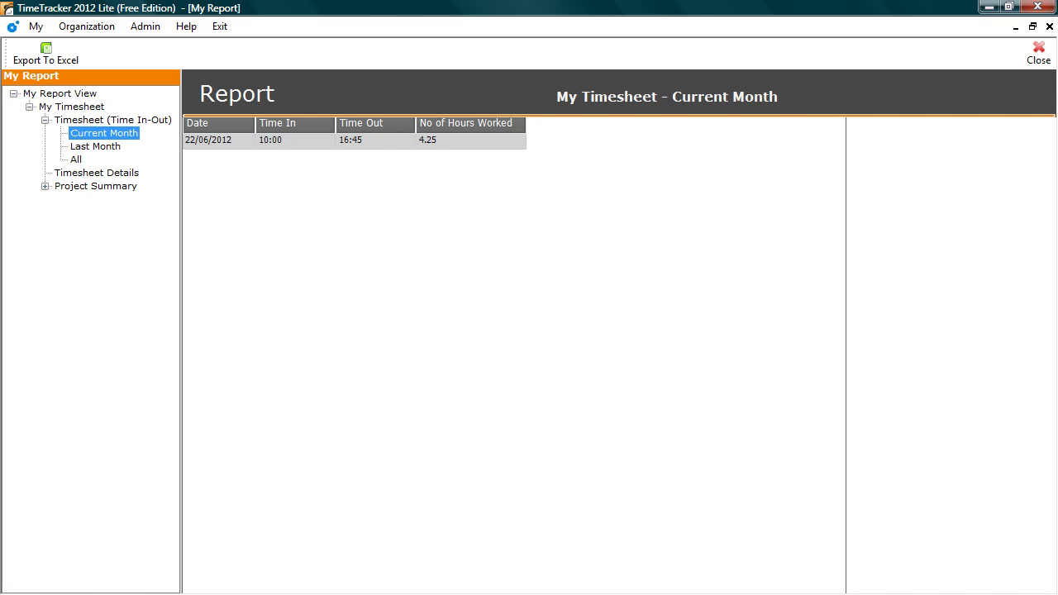
# Step: Review the current-month Project Summary and the Timesheet Details reports
pyautogui.click(96, 173)
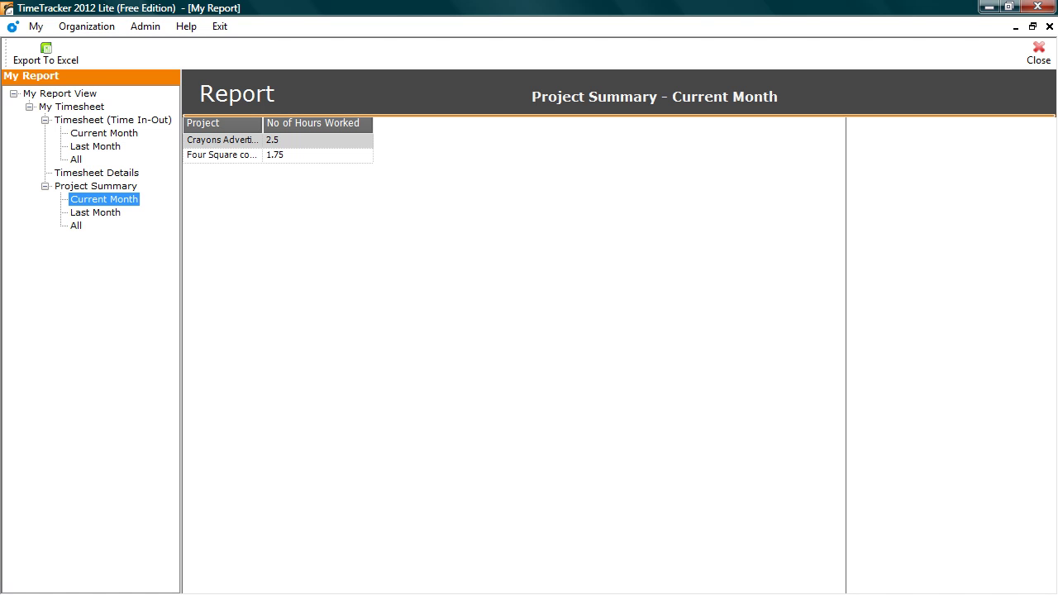
pyautogui.click(96, 173)
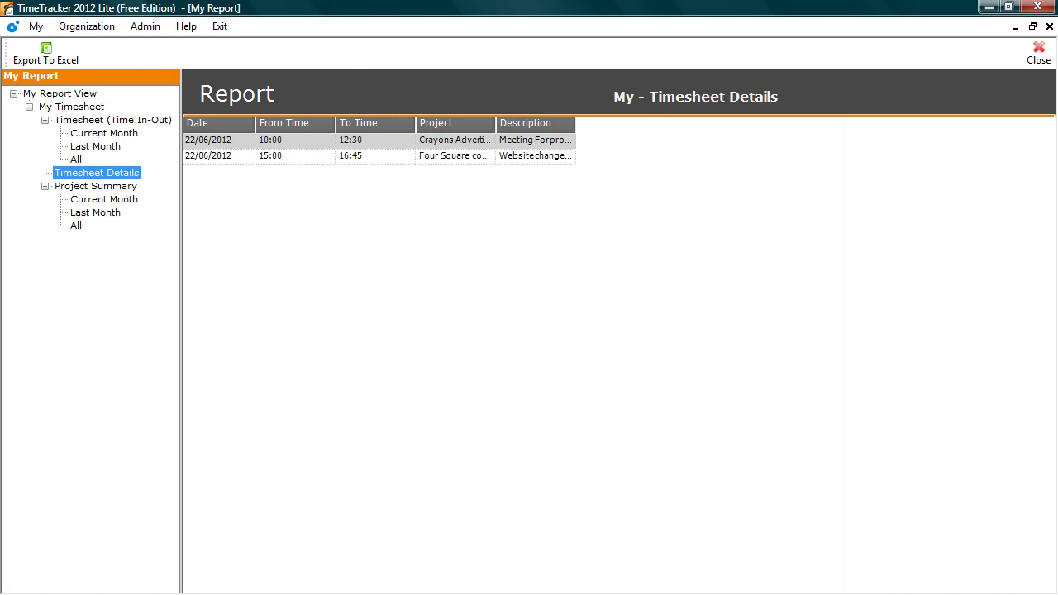